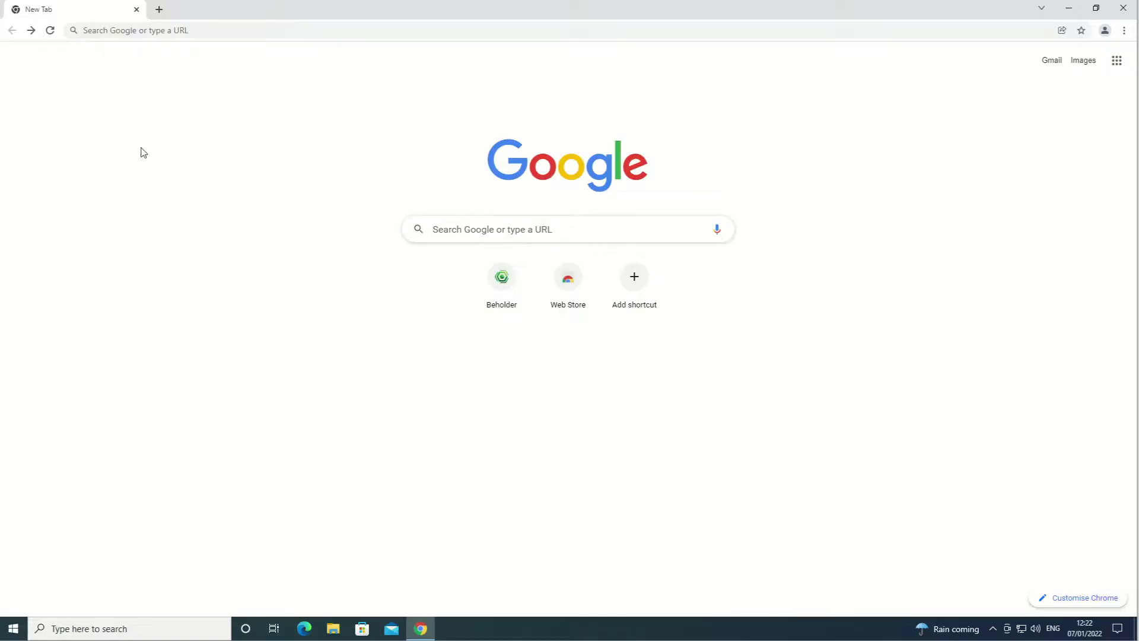
# Go to beholder.vision and start building a new 3D model.
pyautogui.click(133, 30)
pyautogui.write('be')
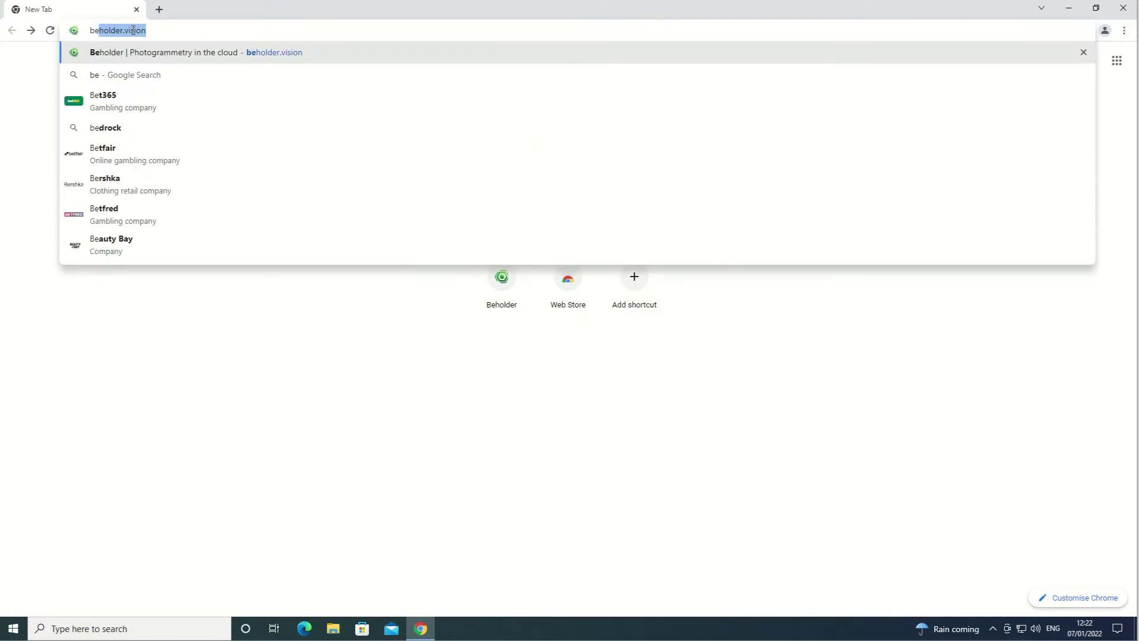
pyautogui.write('holder.vision')
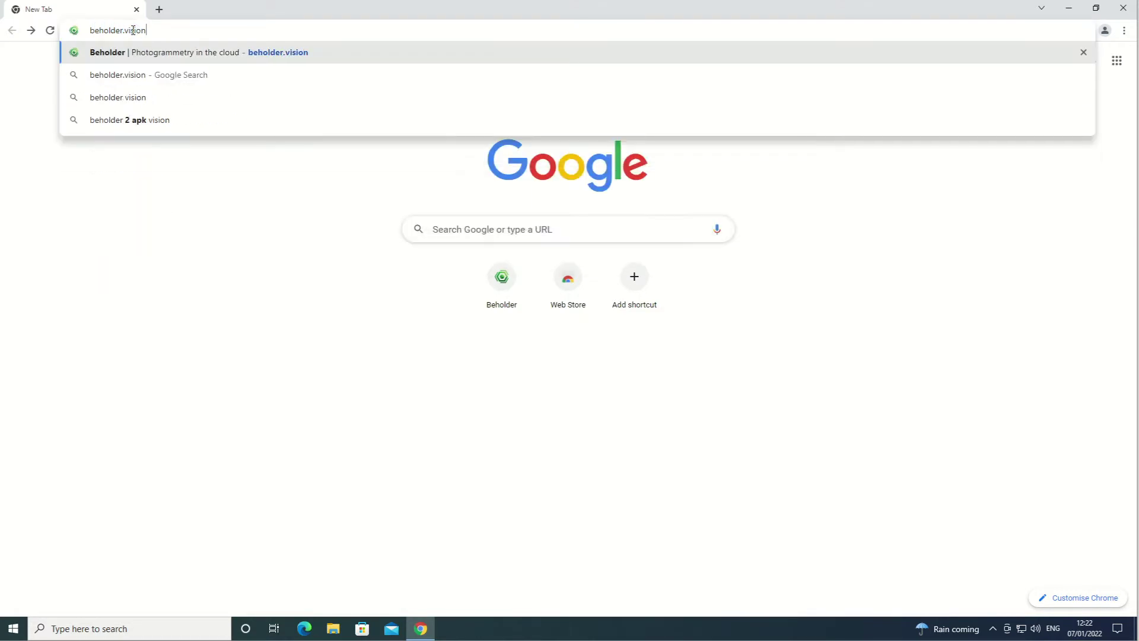
pyautogui.press('Return')
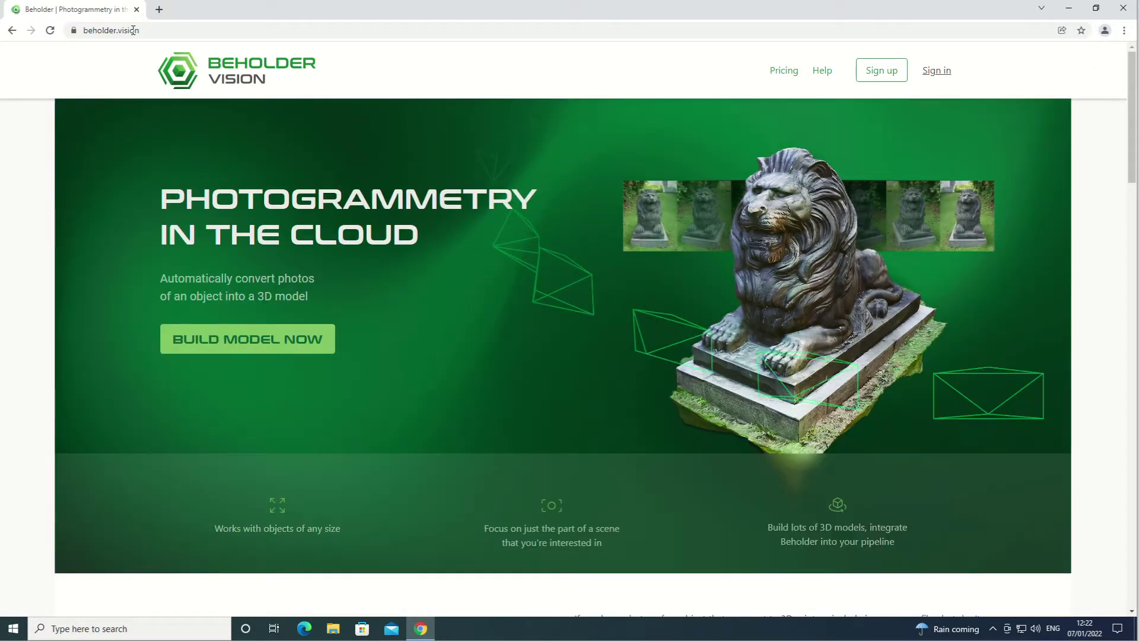
pyautogui.click(243, 333)
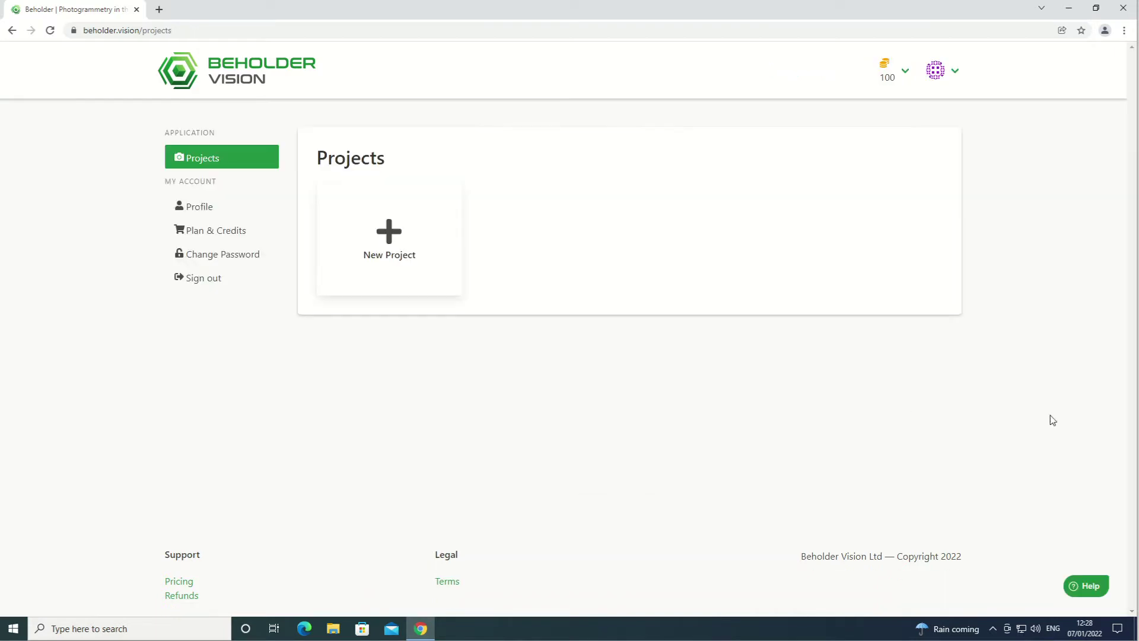
# Create a new project named 'Fluffy'.
pyautogui.click(396, 237)
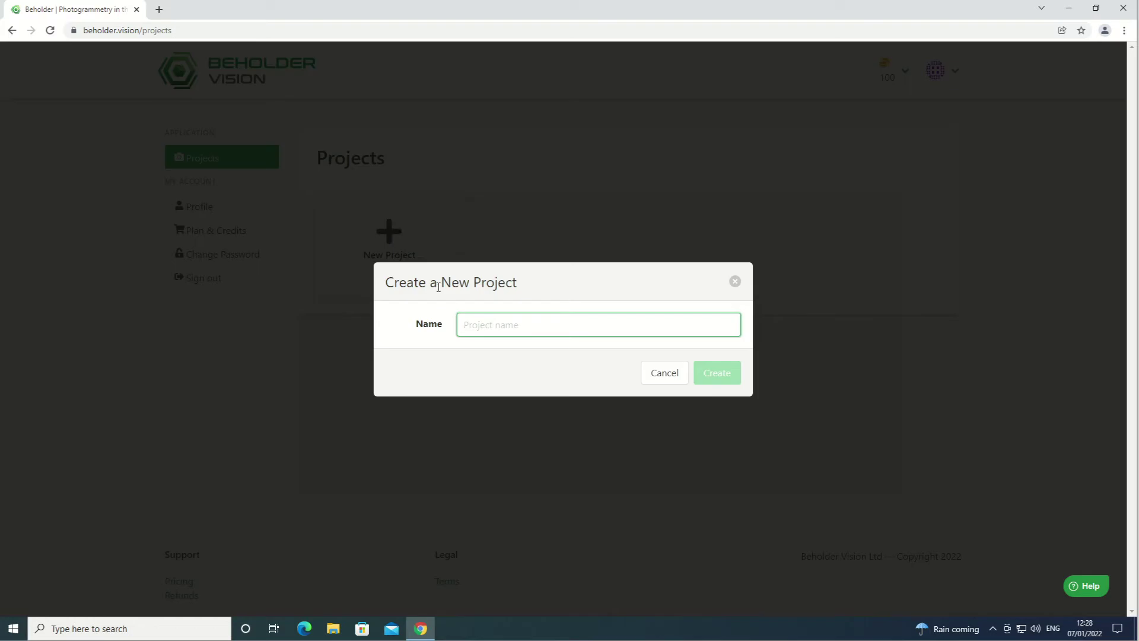
pyautogui.write('Fluffy')
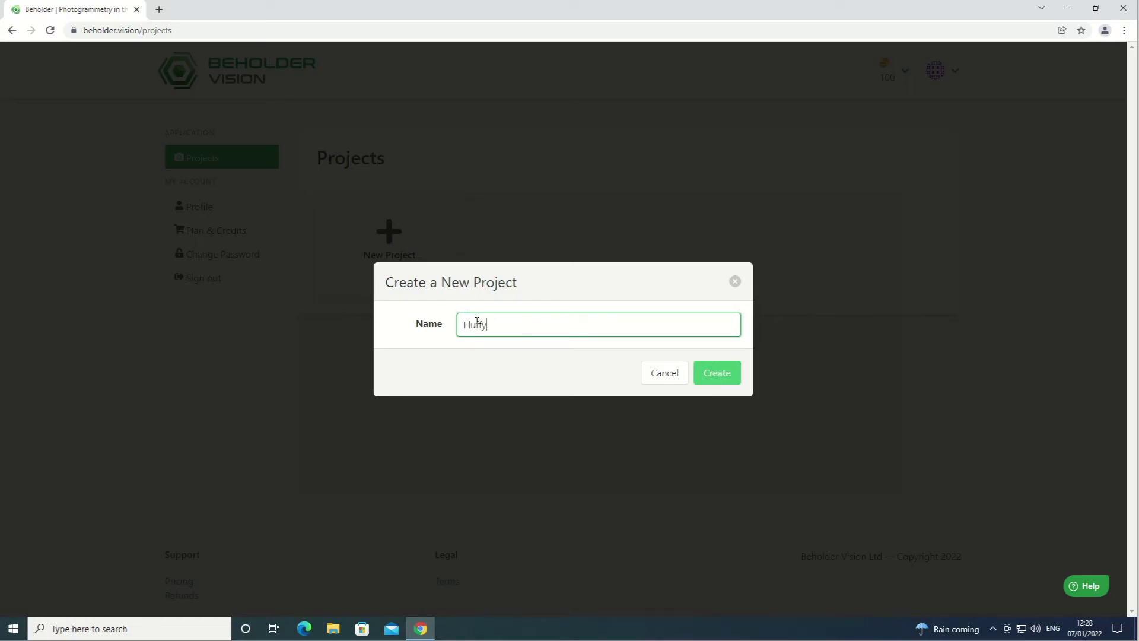
pyautogui.click(730, 374)
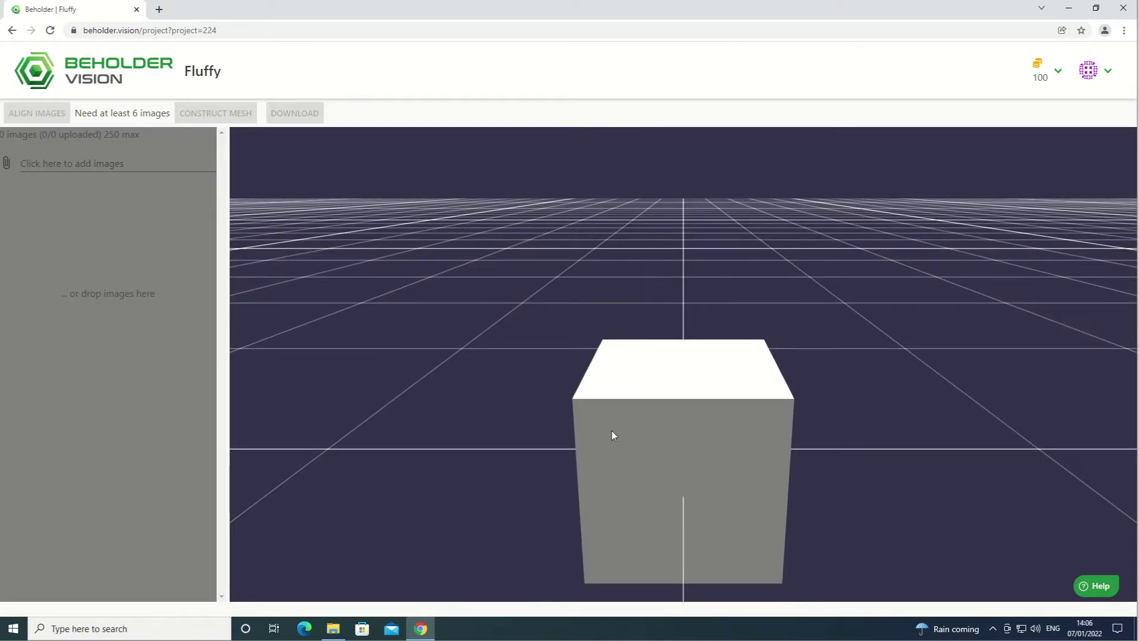
# Select all 80 photos in Pictures > Fluffy and drop them onto the project's image panel.
pyautogui.click(332, 630)
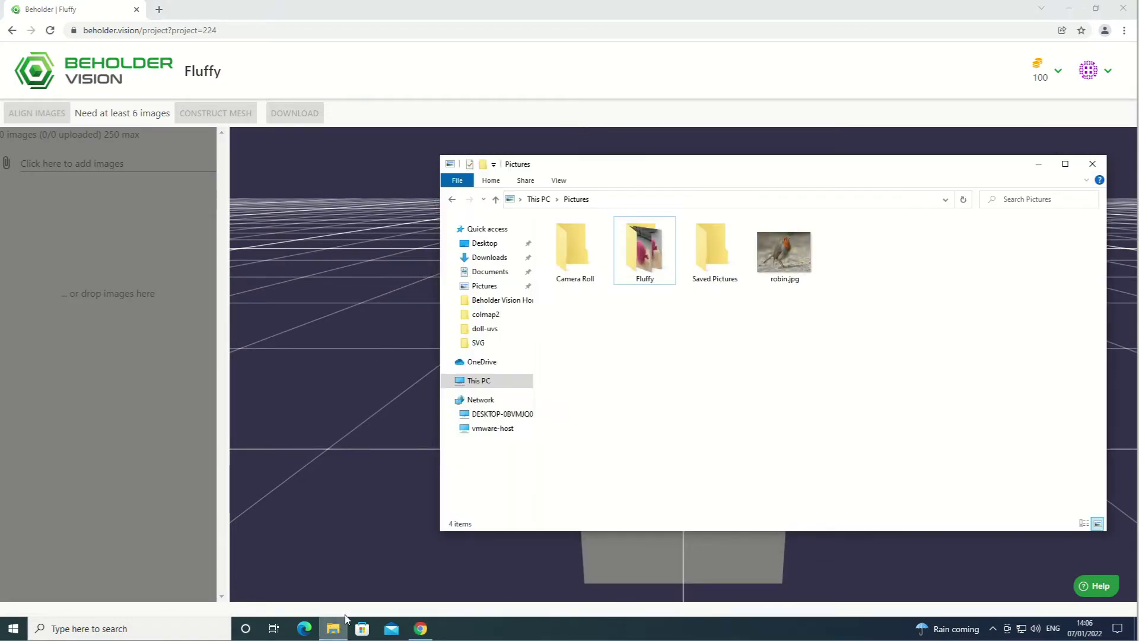
pyautogui.click(635, 251)
pyautogui.doubleClick(635, 251)
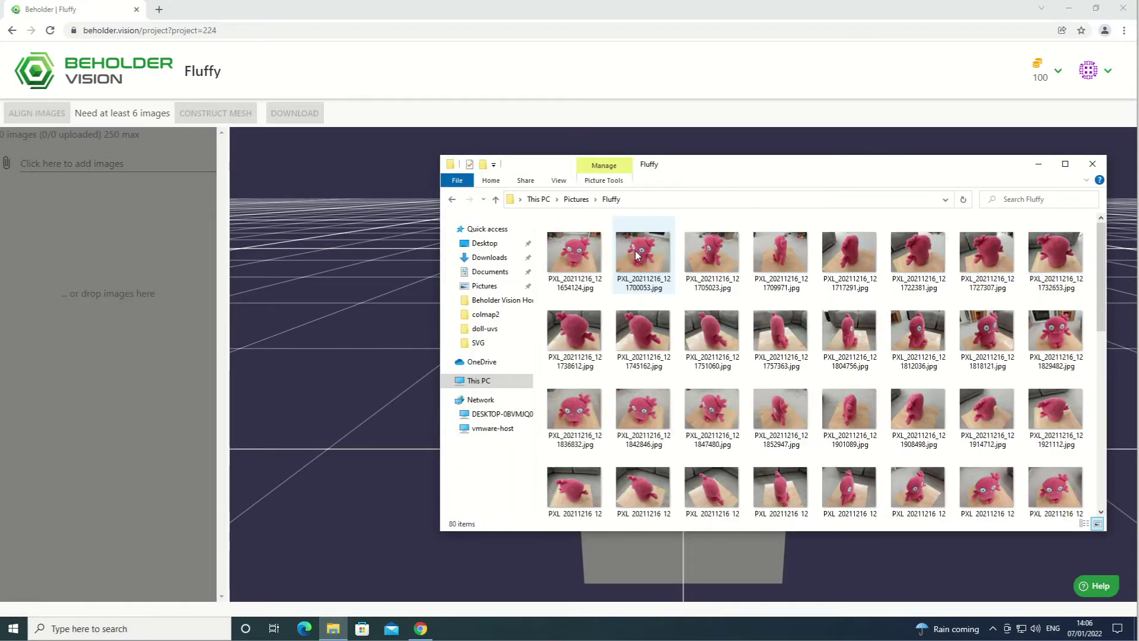
pyautogui.click(593, 260)
pyautogui.hotkey('ctrl', 'a')
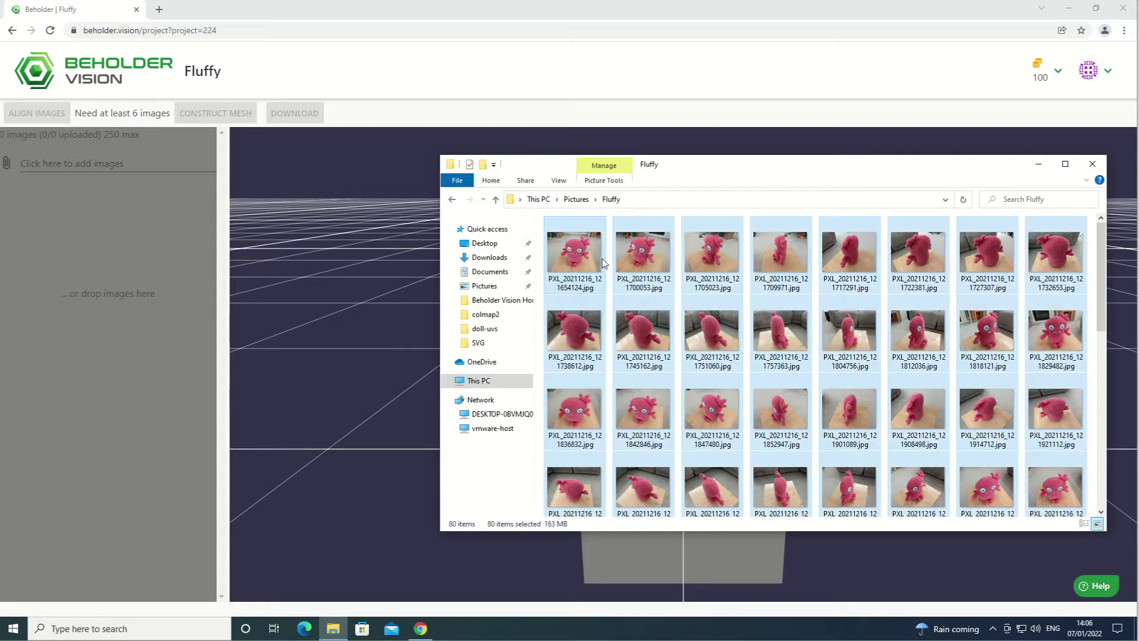
pyautogui.moveTo(586, 257); pyautogui.dragTo(105, 272)
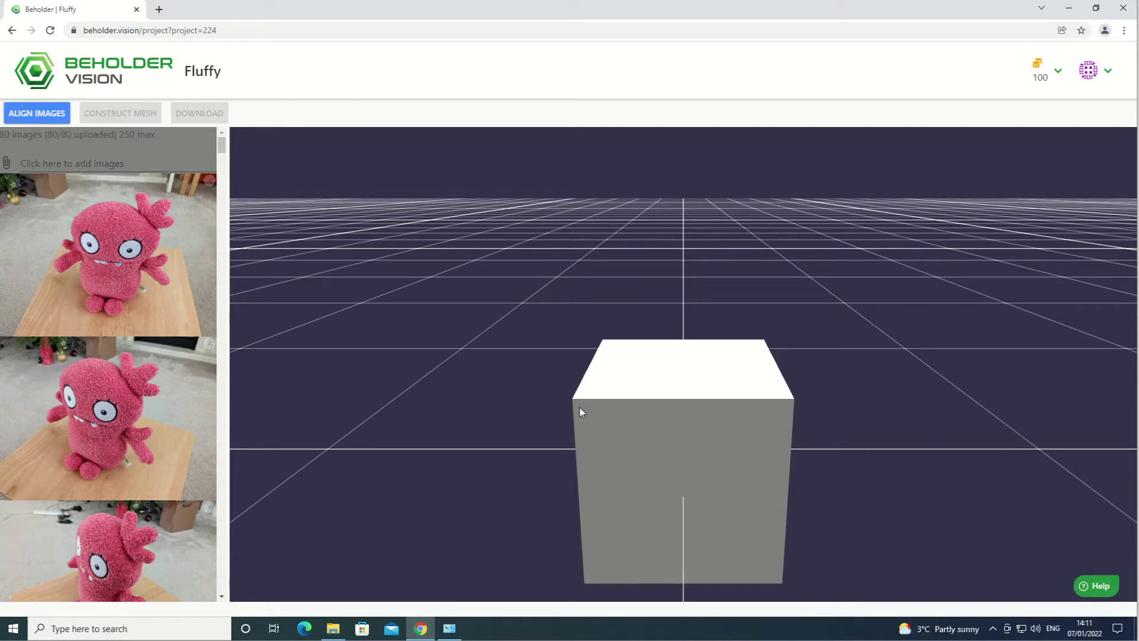
# Run the 40-credit image alignment with email notification, then orbit around the resulting point cloud.
pyautogui.click(33, 115)
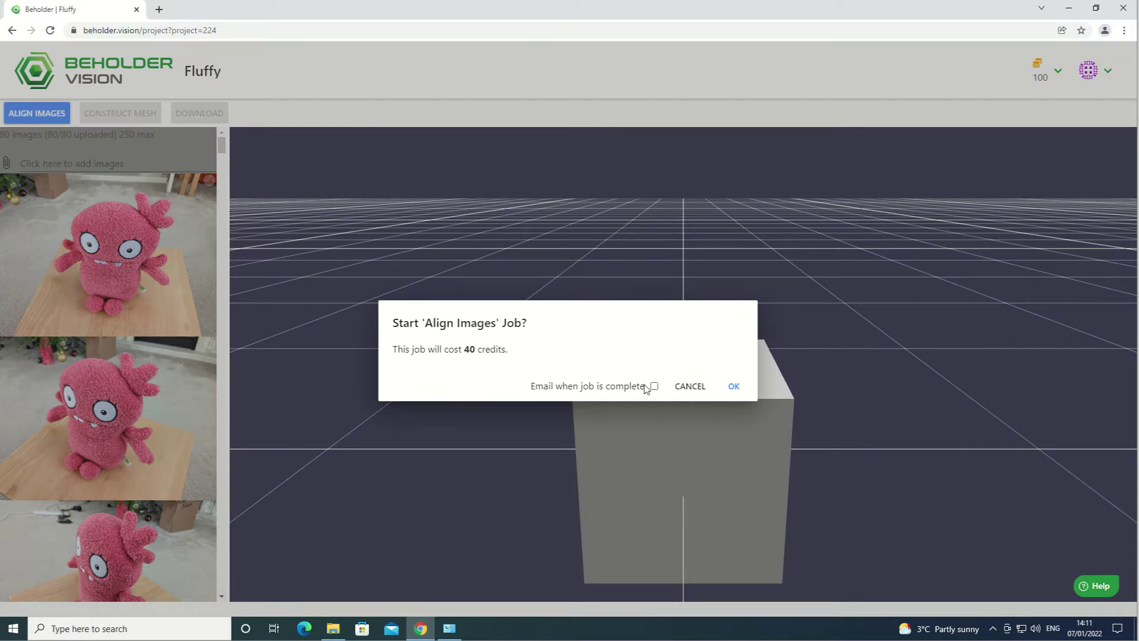
pyautogui.click(733, 388)
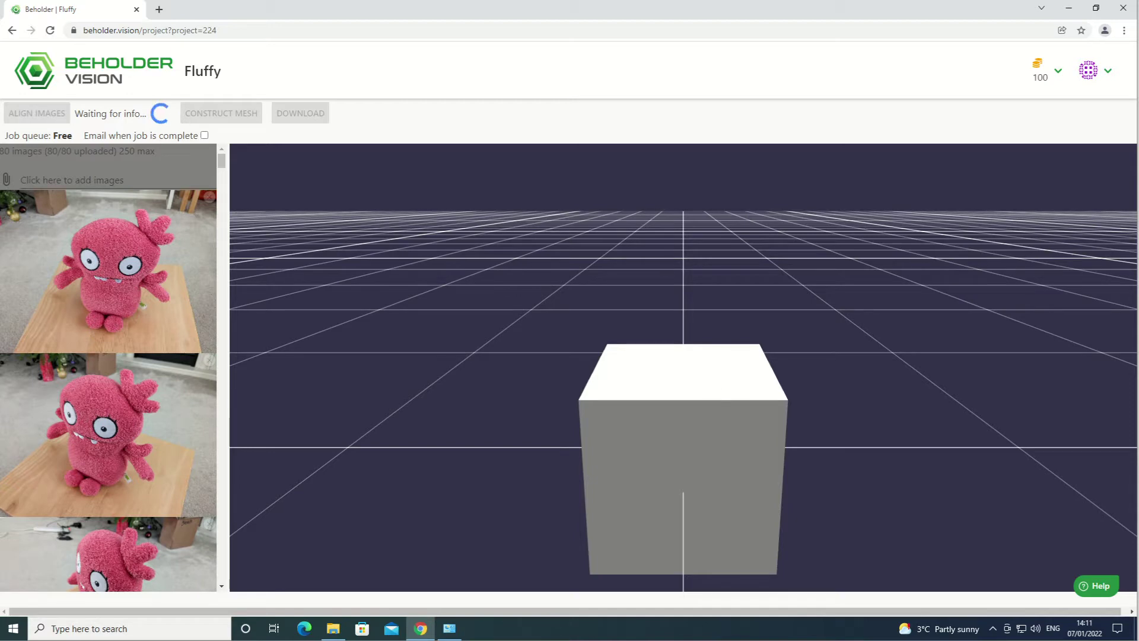
pyautogui.click(204, 136)
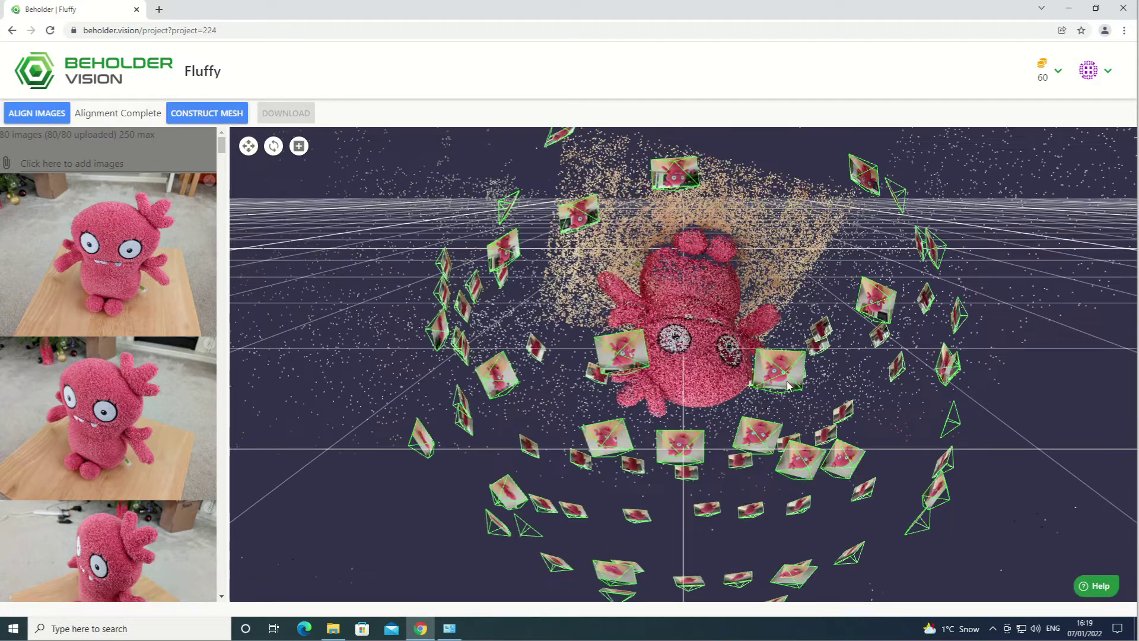
pyautogui.moveTo(787, 381); pyautogui.dragTo(710, 402)
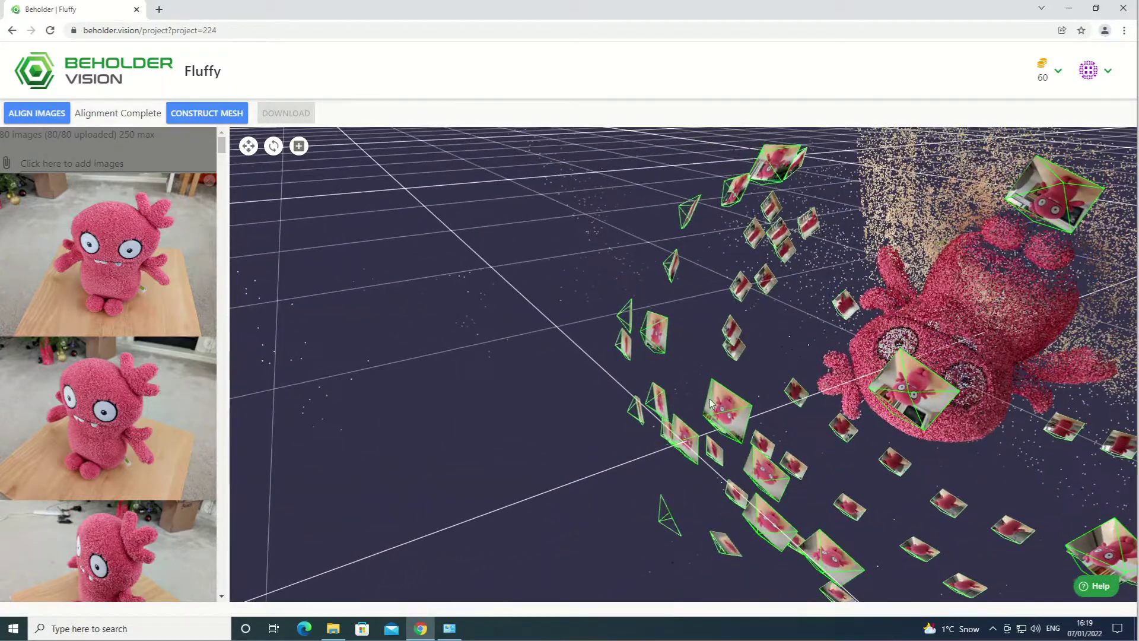
# Slide the point cloud across the grid into place with the translation gizmo.
pyautogui.click(247, 150)
pyautogui.moveTo(729, 428); pyautogui.dragTo(513, 453)
pyautogui.moveTo(731, 428); pyautogui.dragTo(620, 454)
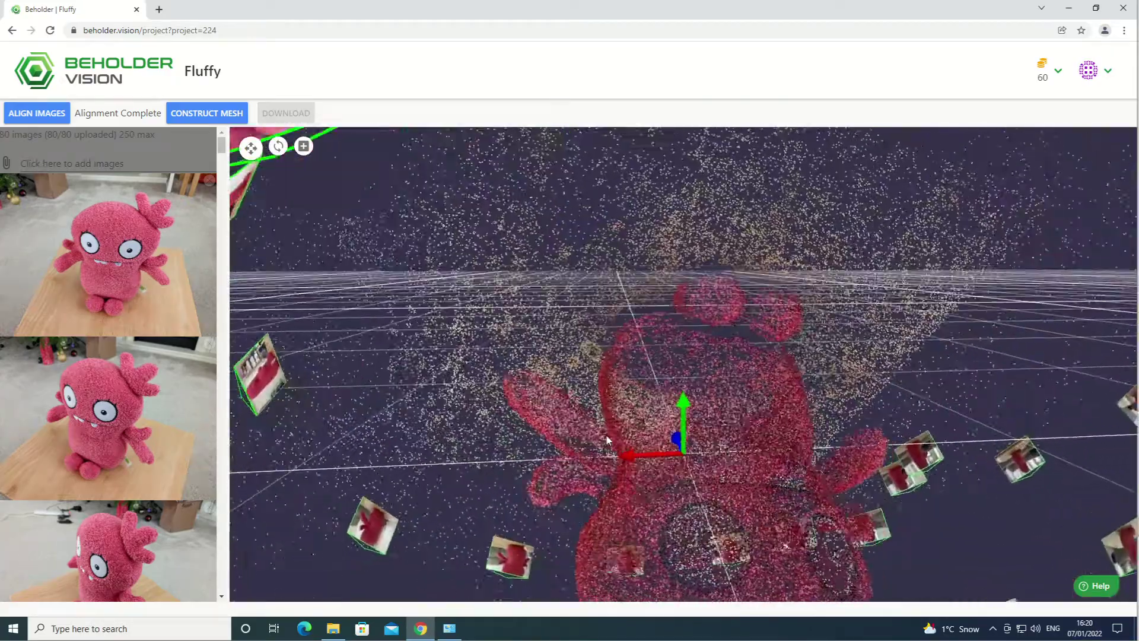
# Rotate the point cloud so the plush toy stands upright on the grid floor.
pyautogui.click(284, 147)
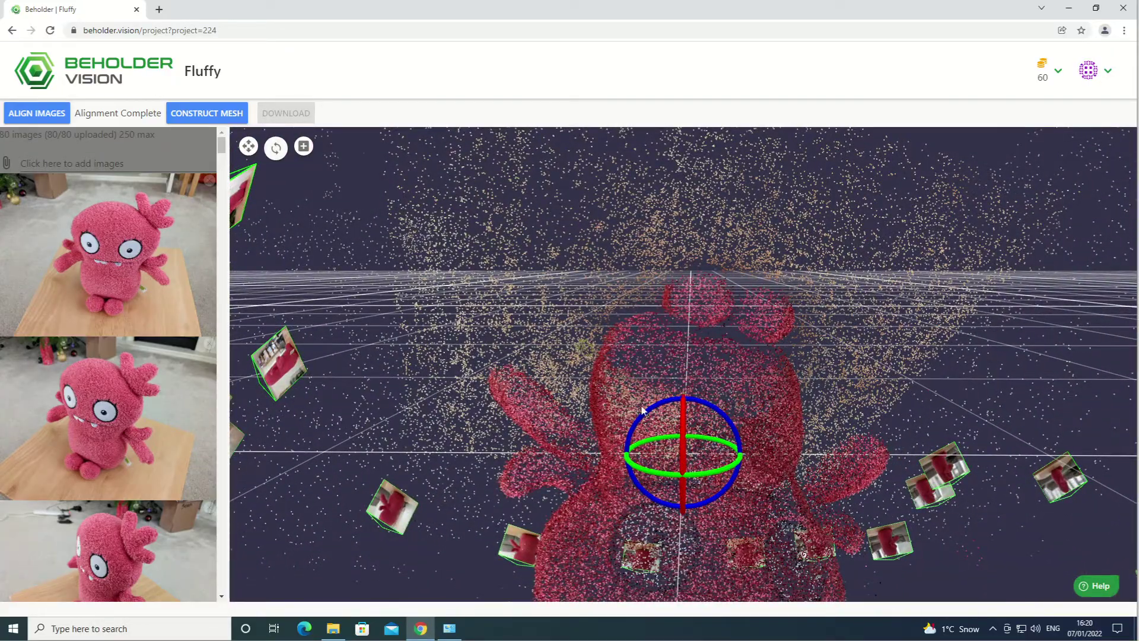
pyautogui.moveTo(642, 409); pyautogui.dragTo(784, 503)
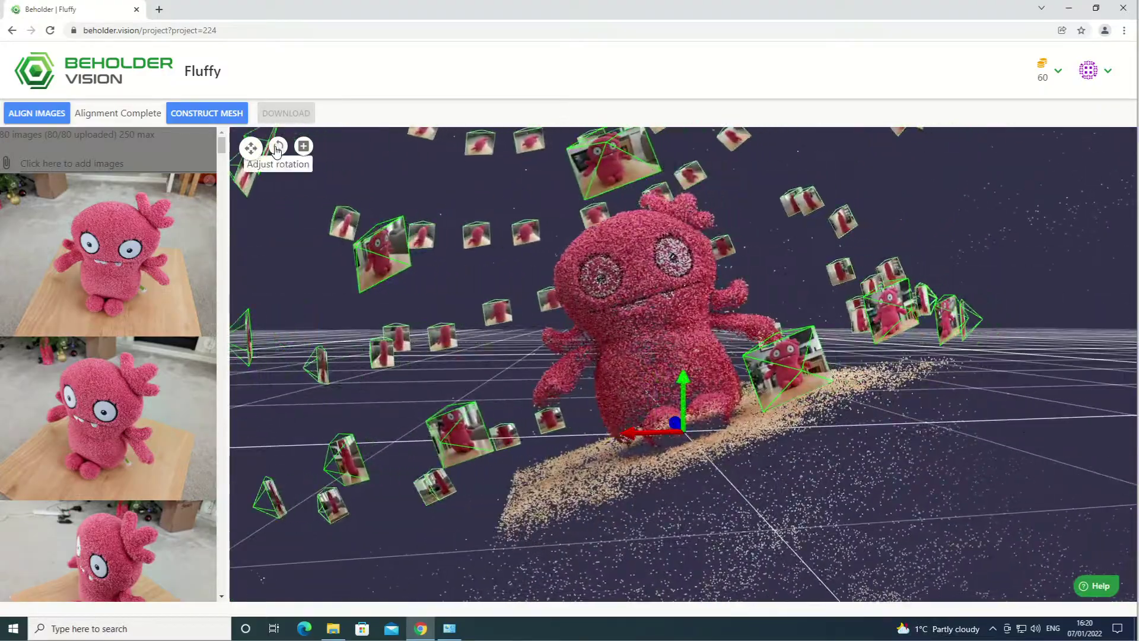
pyautogui.click(276, 149)
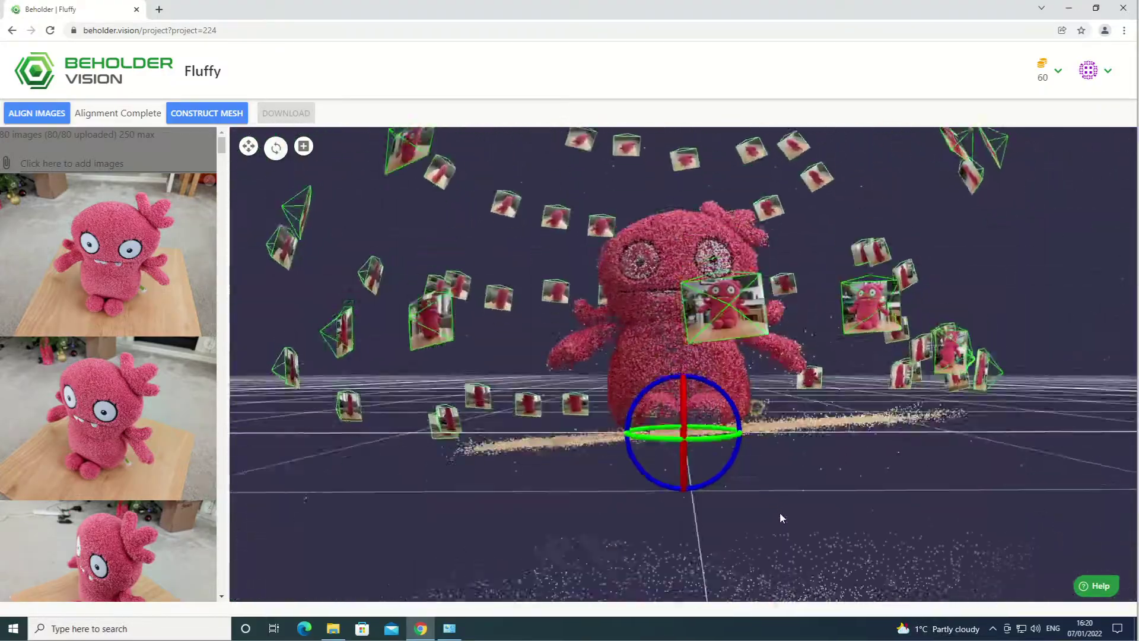
pyautogui.click(682, 427)
pyautogui.click(682, 432)
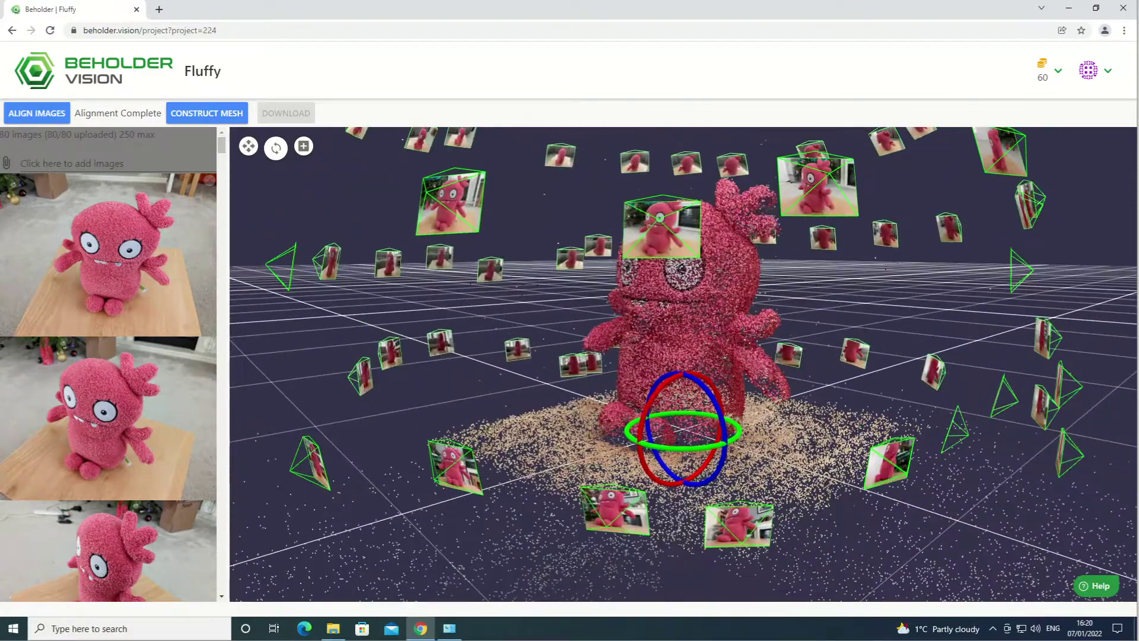
pyautogui.click(276, 147)
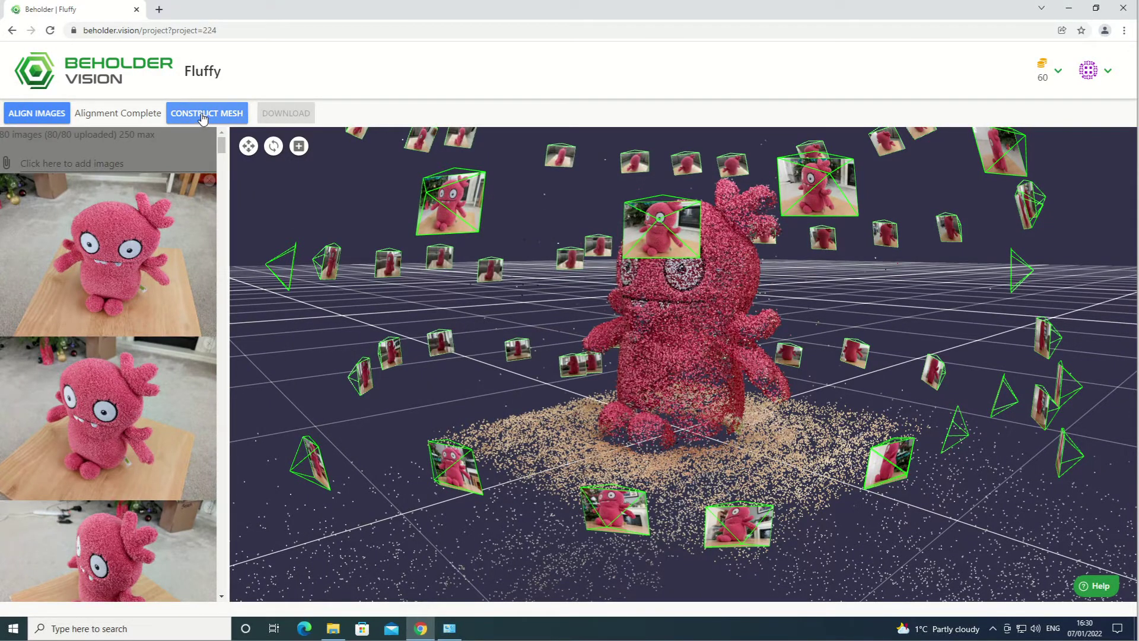
# Add a bounding box and raise its top so it encloses the entire plush toy.
pyautogui.click(299, 146)
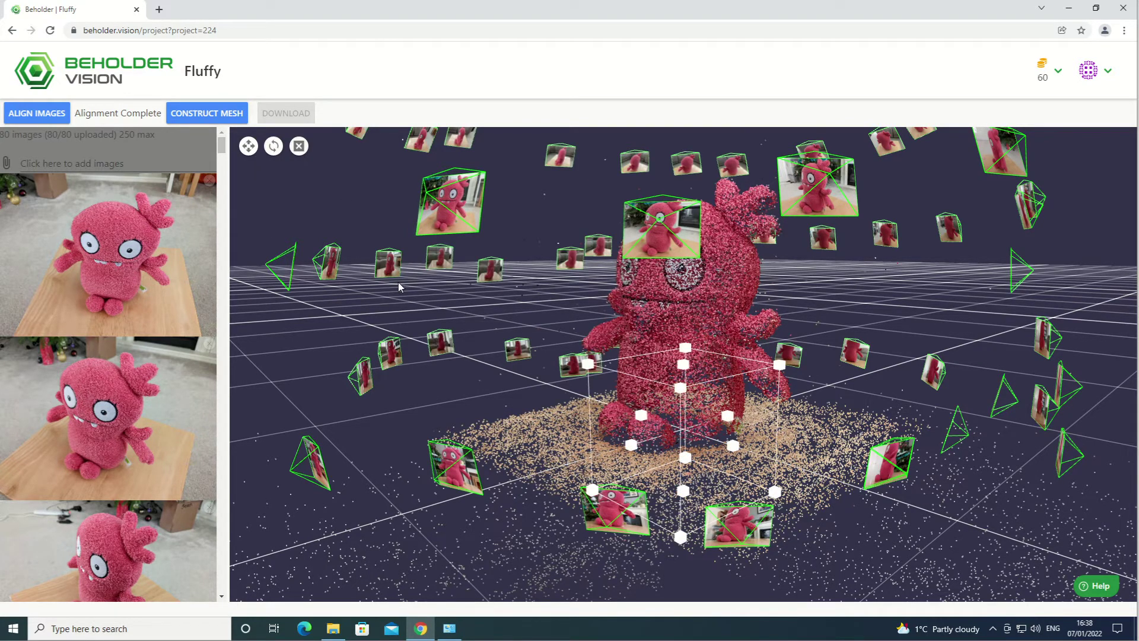
pyautogui.moveTo(399, 287); pyautogui.dragTo(445, 278)
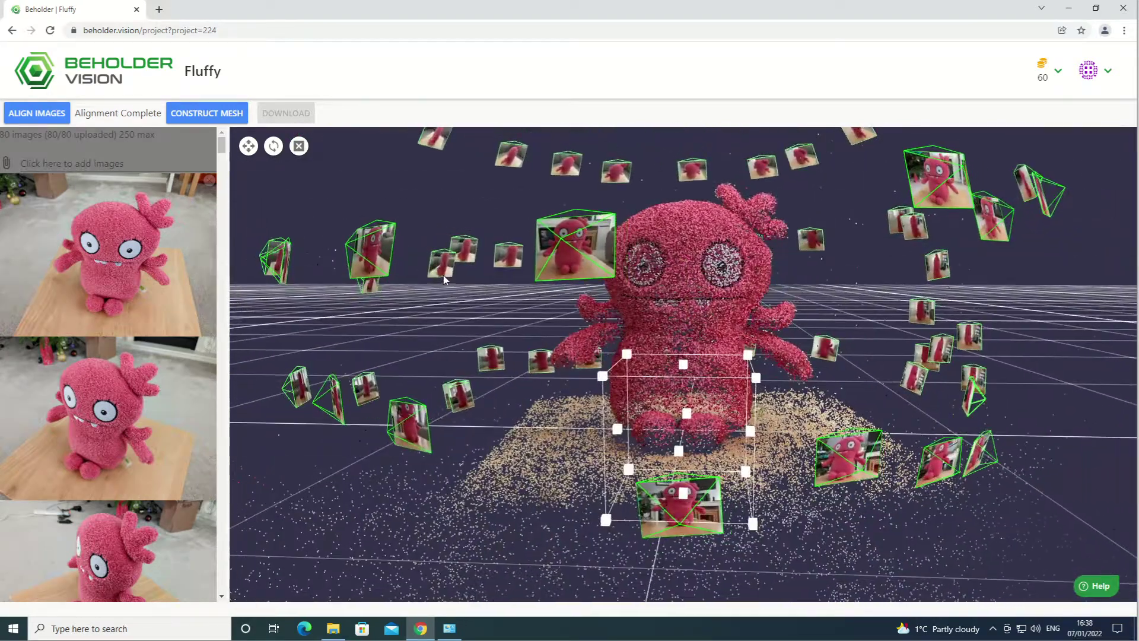
pyautogui.moveTo(684, 364); pyautogui.dragTo(681, 156)
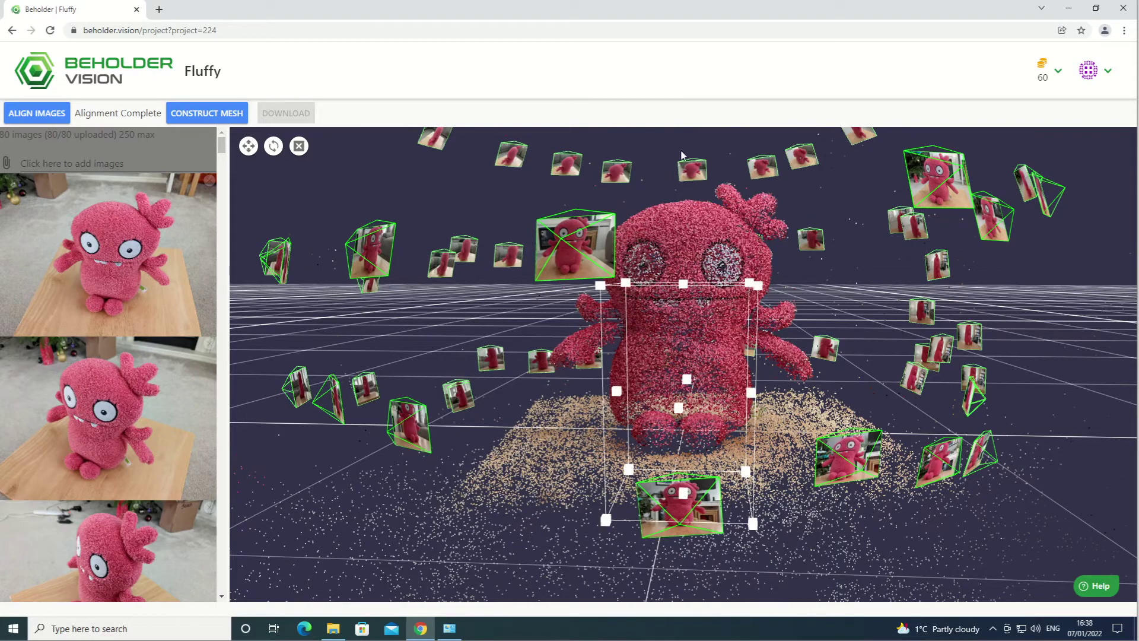
pyautogui.moveTo(682, 285); pyautogui.dragTo(611, 509)
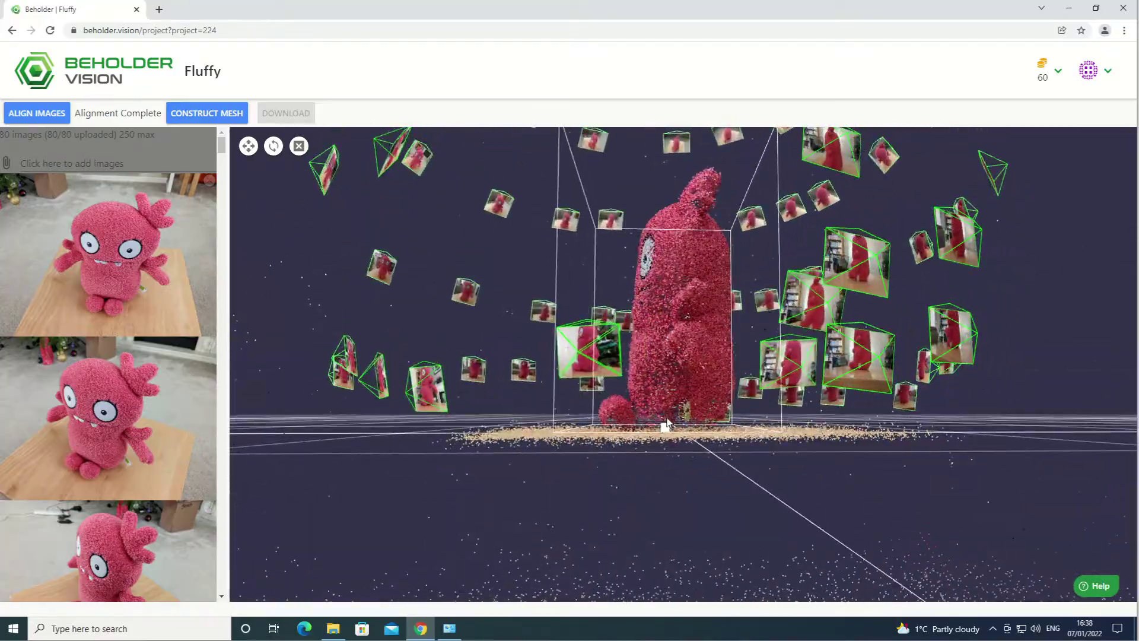
pyautogui.scroll(2, 651, 454)
pyautogui.moveTo(646, 451); pyautogui.dragTo(534, 587)
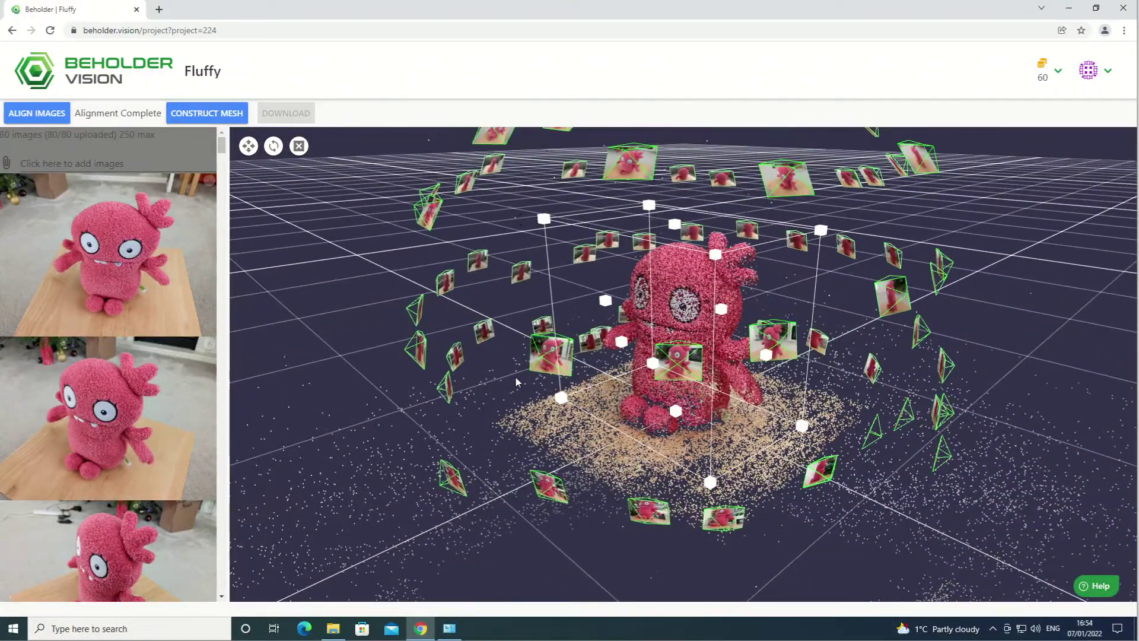
# Confirm the 40-credit mesh construction job and opt in to a completion email.
pyautogui.click(219, 113)
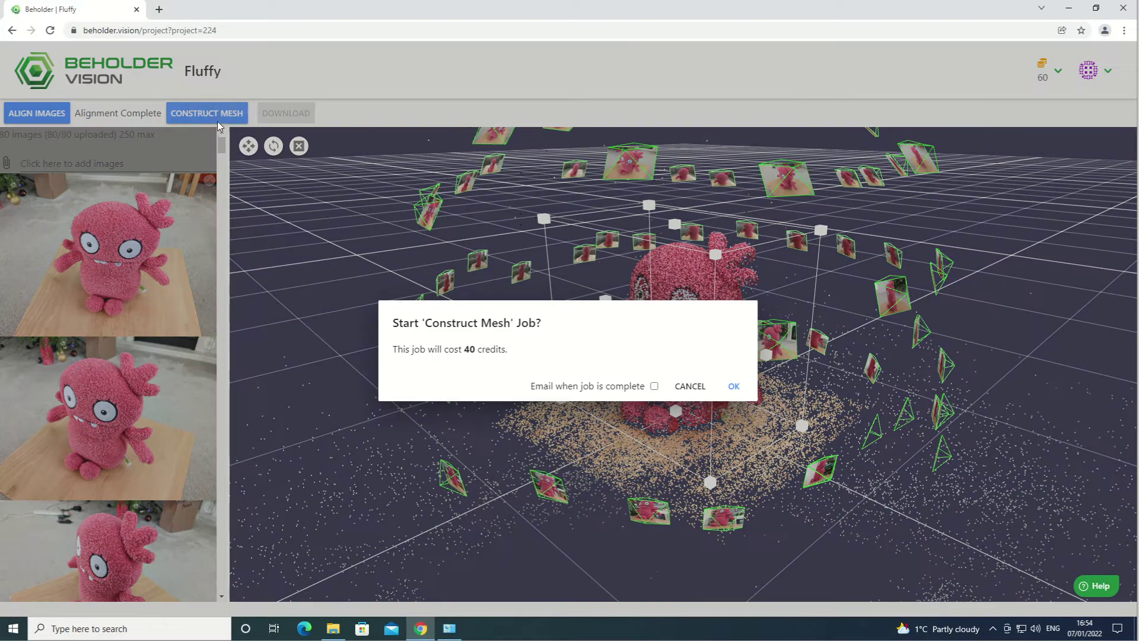
pyautogui.click(735, 387)
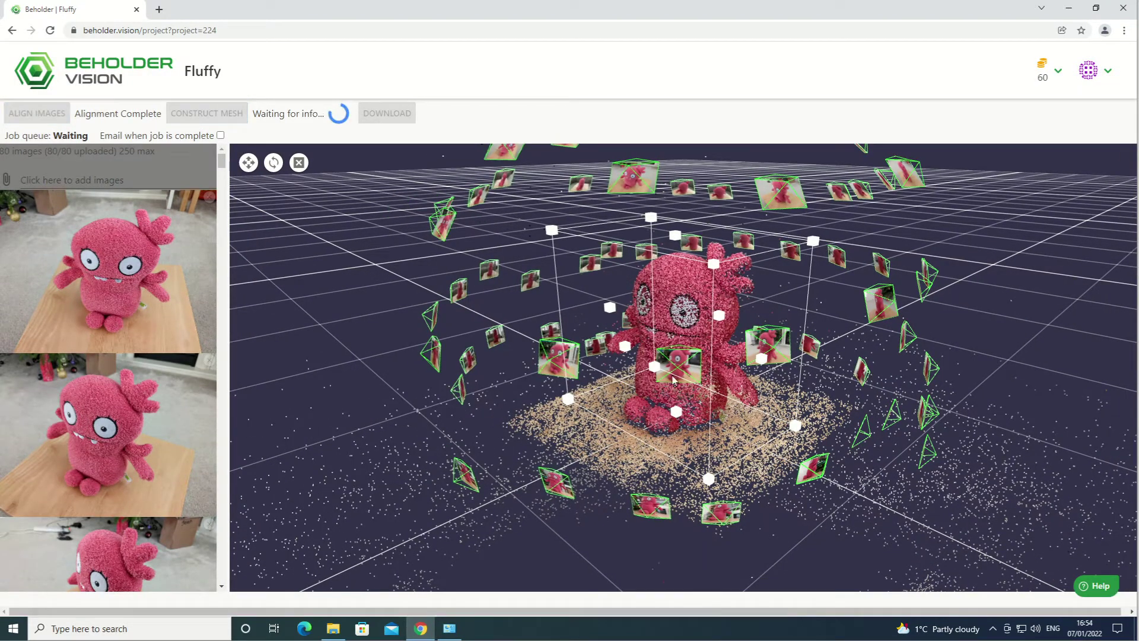
pyautogui.click(220, 136)
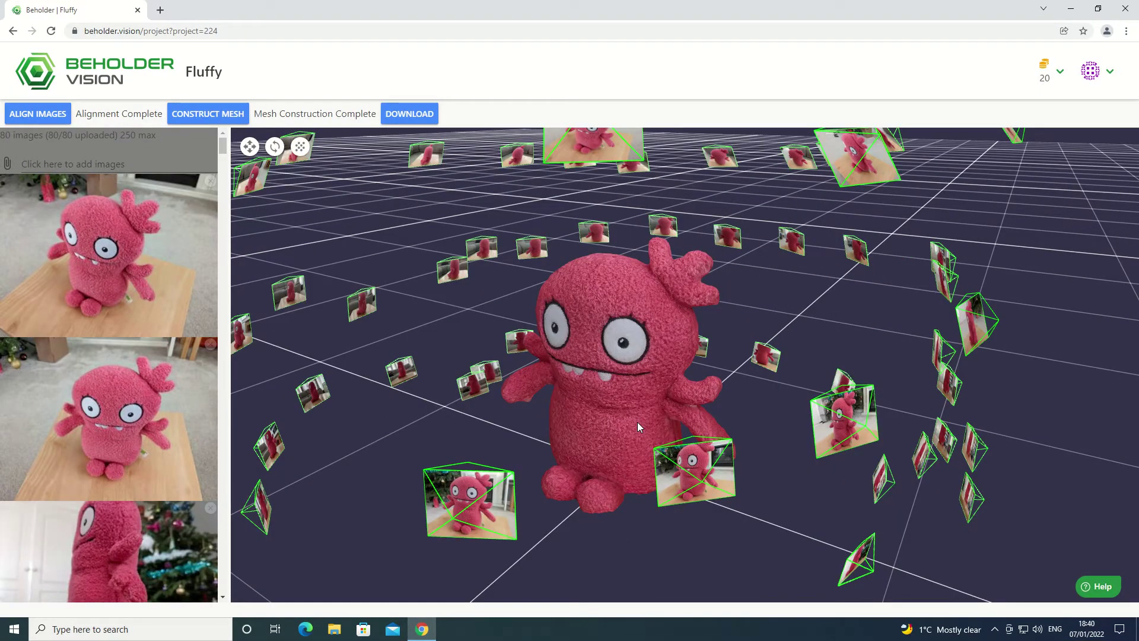
pyautogui.moveTo(603, 416)
pyautogui.mouseDown()
pyautogui.moveTo(667, 397)
pyautogui.moveTo(722, 426)
pyautogui.moveTo(775, 414)
pyautogui.moveTo(561, 372)
pyautogui.moveTo(507, 376)
pyautogui.moveTo(481, 394)
pyautogui.moveTo(500, 416)
pyautogui.moveTo(600, 416)
pyautogui.mouseUp()
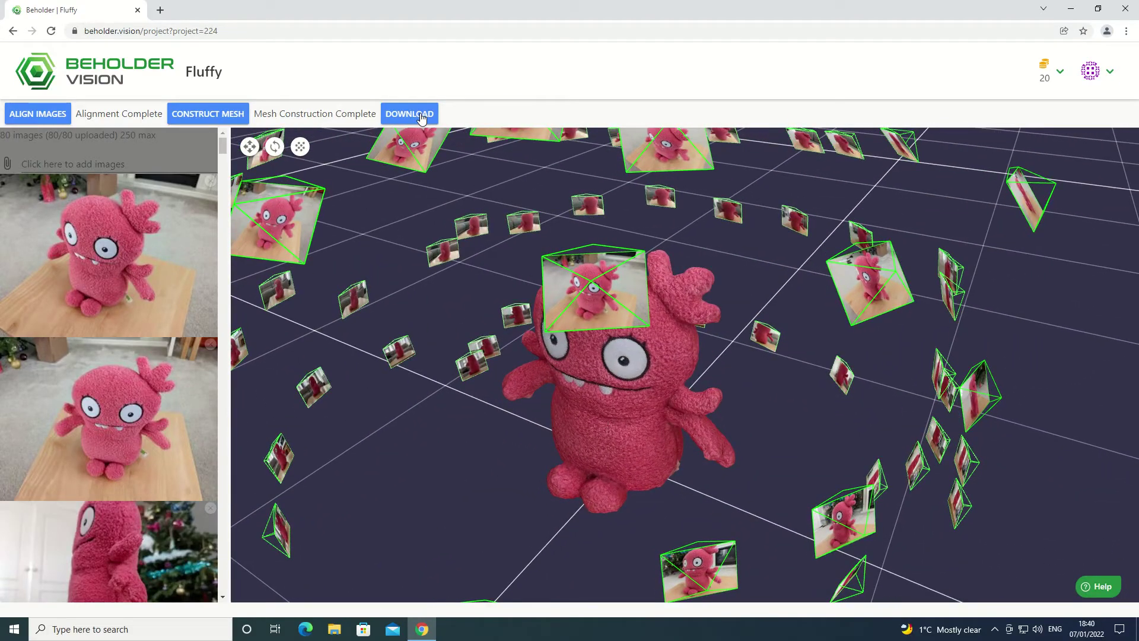